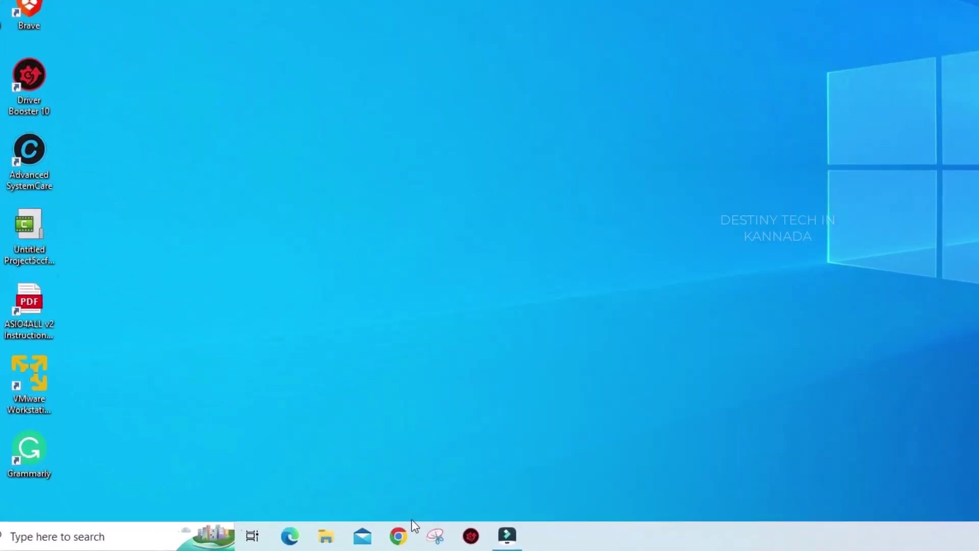
Search Google for 'libreoffice' in Chrome and open the libreoffice.org homepage
{"action": "left_click", "coordinate": [306, 541]}
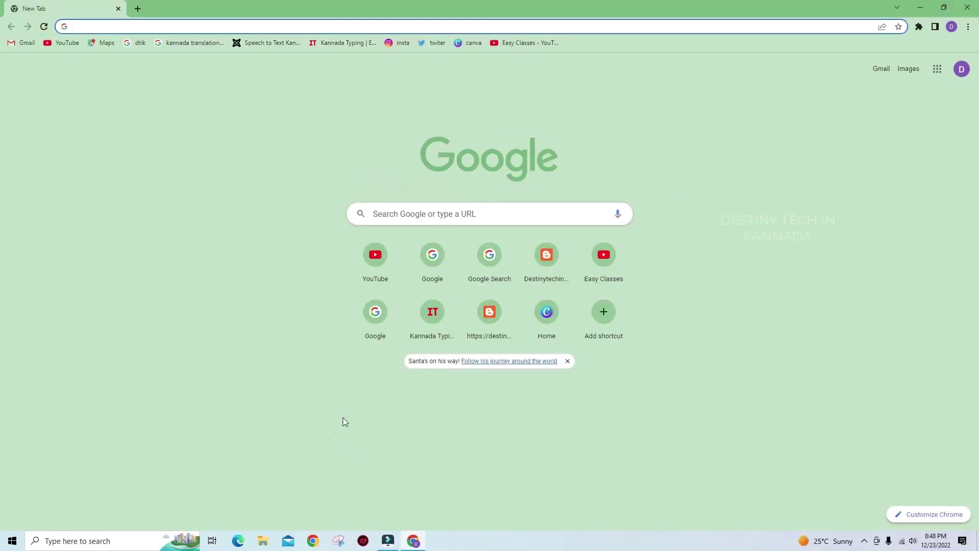
{"action": "left_click", "coordinate": [433, 270]}
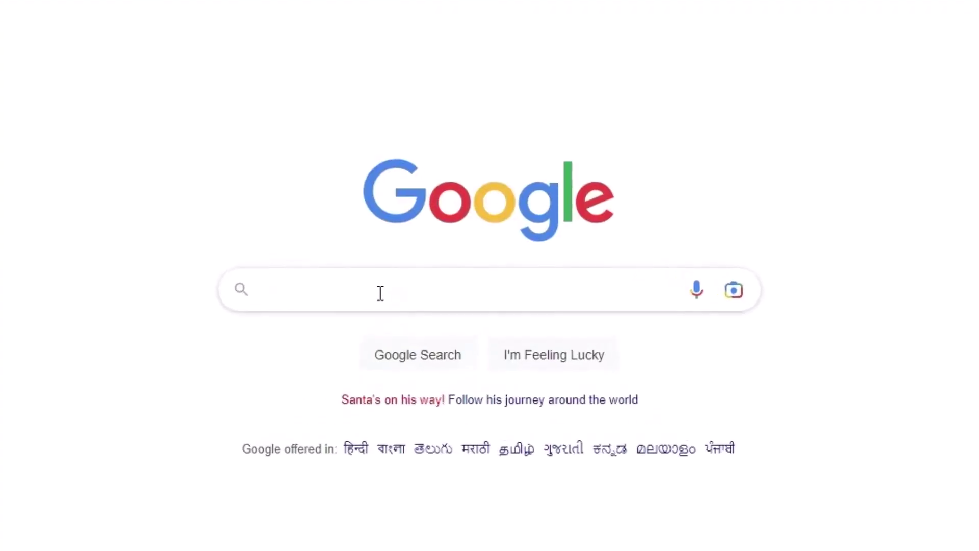
{"action": "type", "text": "lib"}
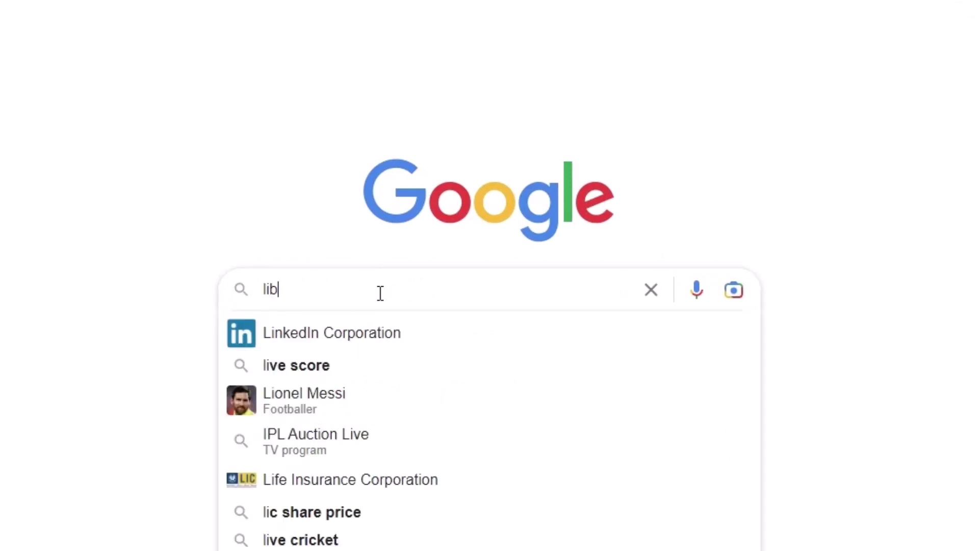
{"action": "type", "text": "reoffice"}
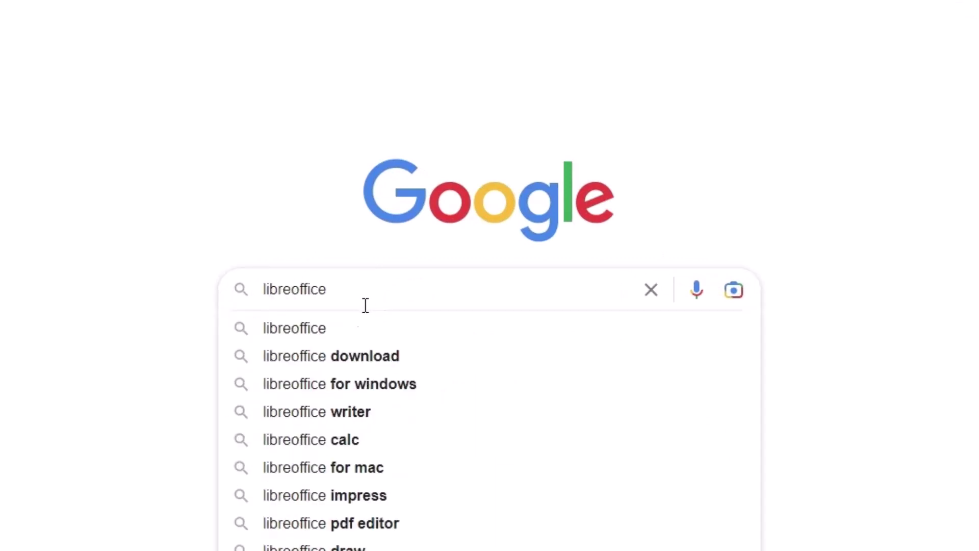
{"action": "left_click", "coordinate": [343, 330]}
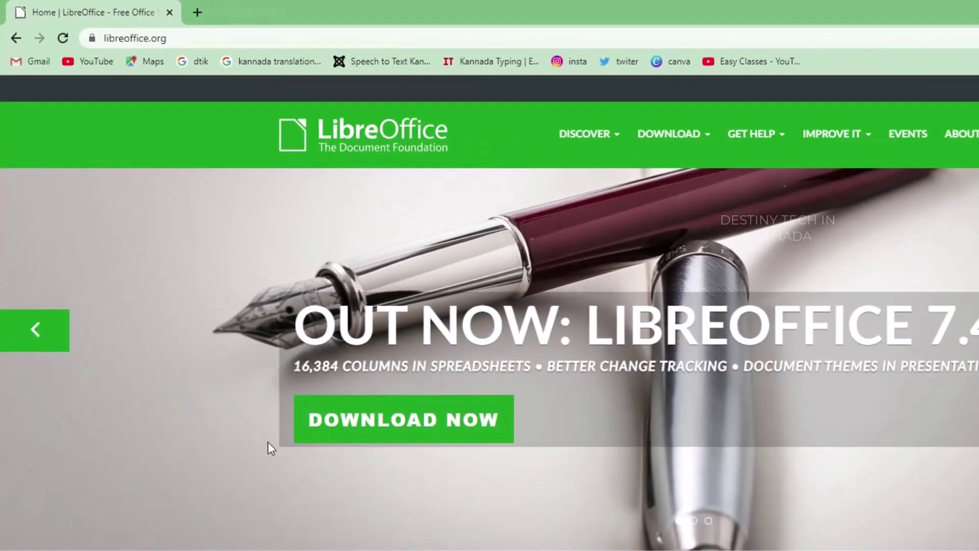
Open the 'What is LibreOffice?' page from the LibreOffice 7.4 banner and scroll through it
{"action": "scroll", "coordinate": [188, 436], "scroll_direction": "down", "scroll_amount": 2}
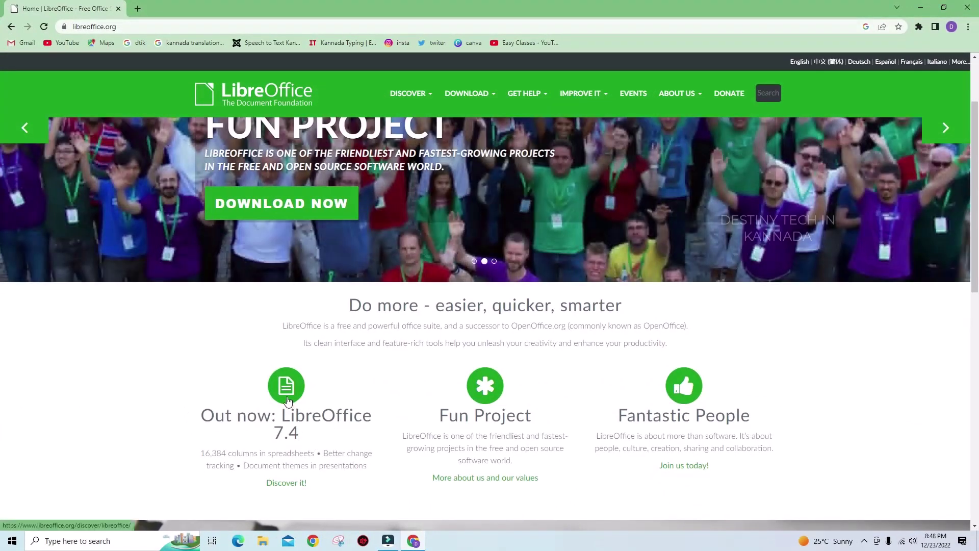
{"action": "left_click", "coordinate": [287, 400]}
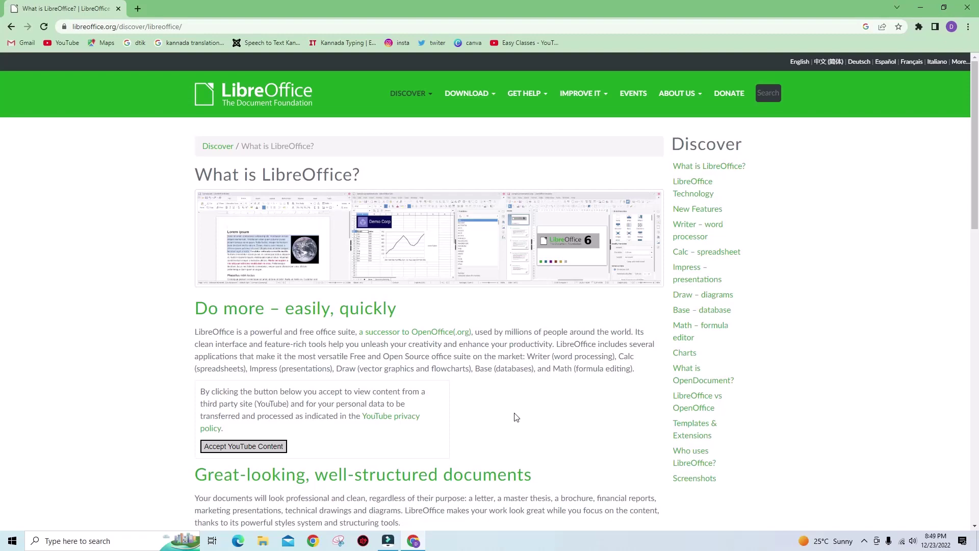
{"action": "scroll", "coordinate": [514, 417], "scroll_direction": "down", "scroll_amount": 8}
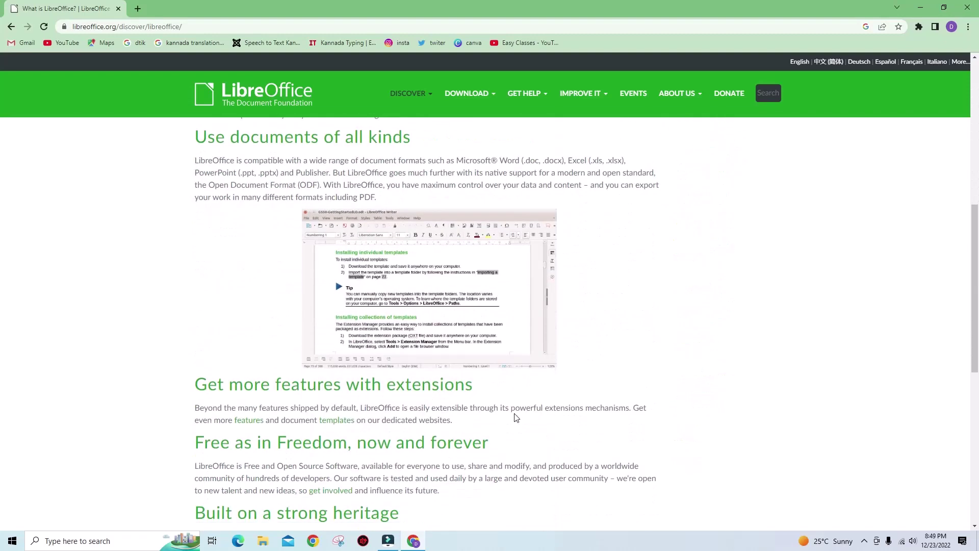
{"action": "scroll", "coordinate": [517, 417], "scroll_direction": "up", "scroll_amount": 9}
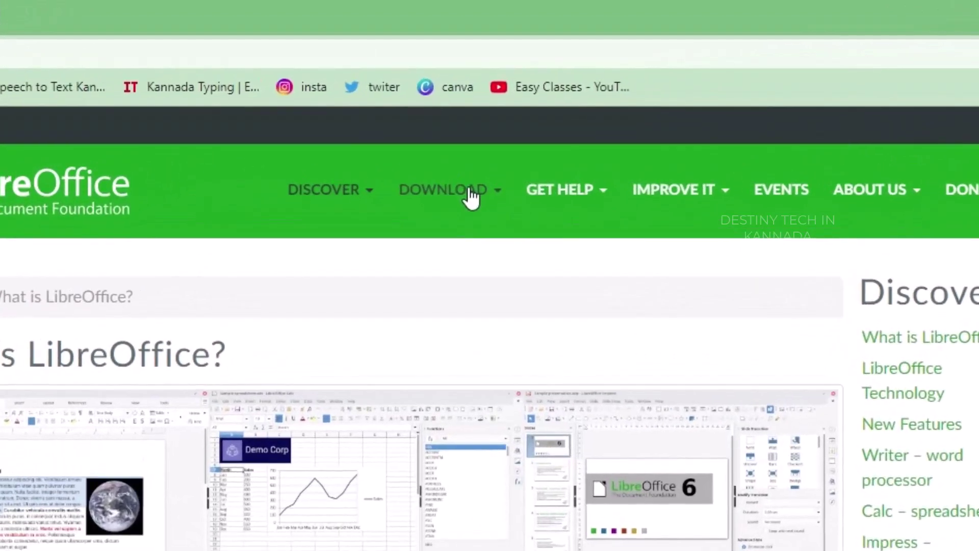
Reach the LibreOffice 7.4.3 download page with Windows (64-bit) selected, then bring up the Start menu
{"action": "left_click", "coordinate": [479, 98]}
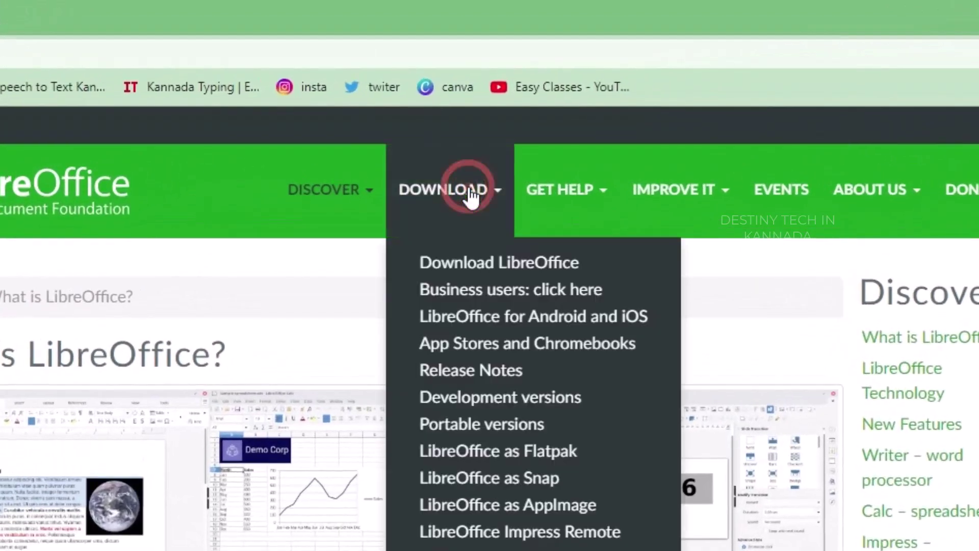
{"action": "left_click", "coordinate": [491, 267]}
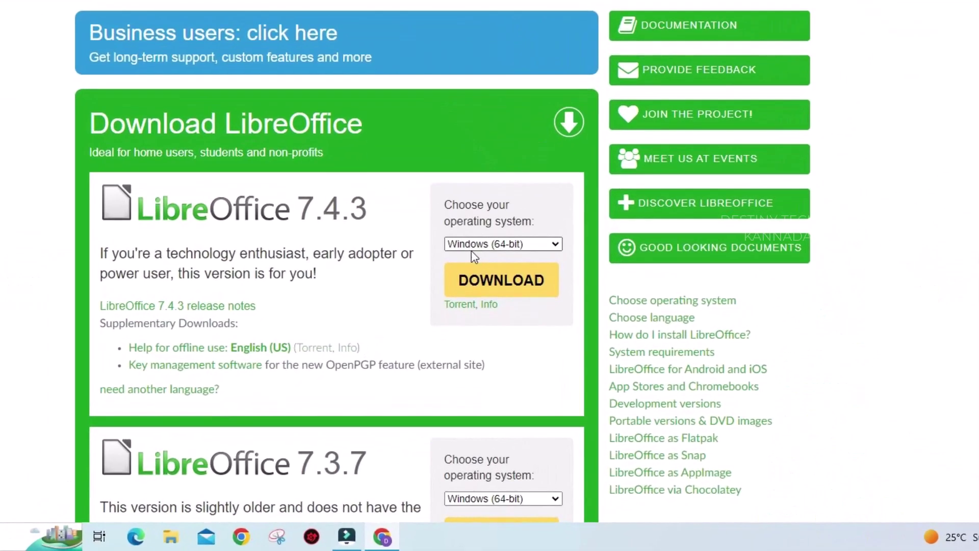
{"action": "left_click", "coordinate": [554, 245]}
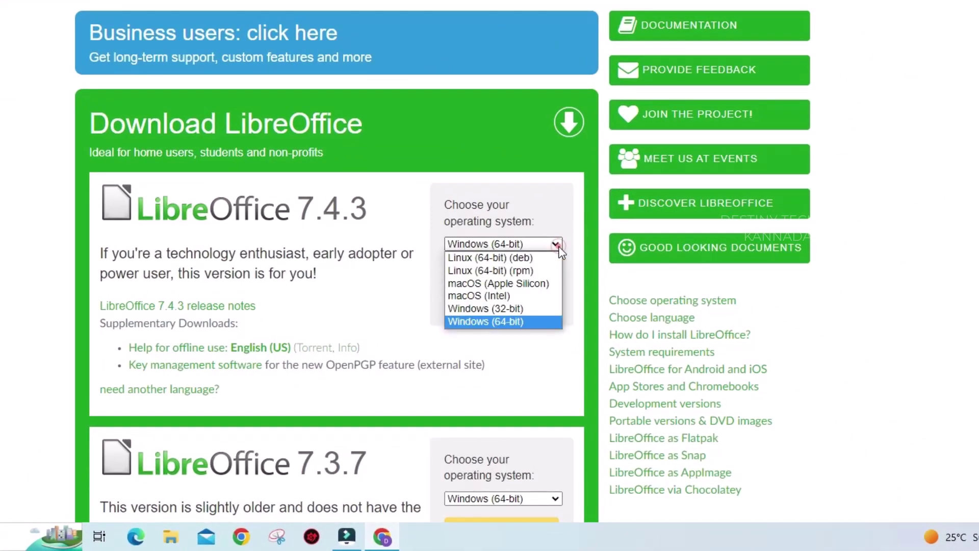
{"action": "left_click", "coordinate": [539, 321]}
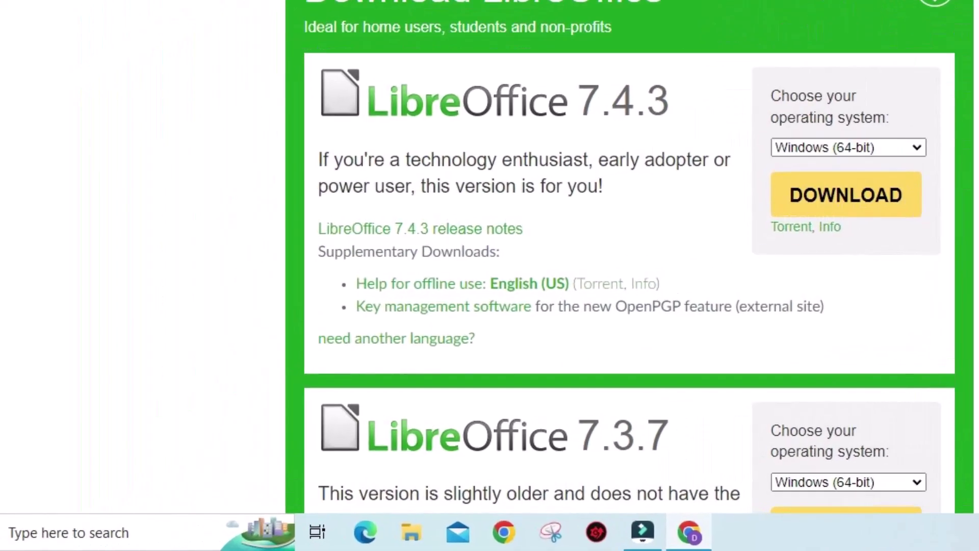
{"action": "left_click", "coordinate": [7, 531]}
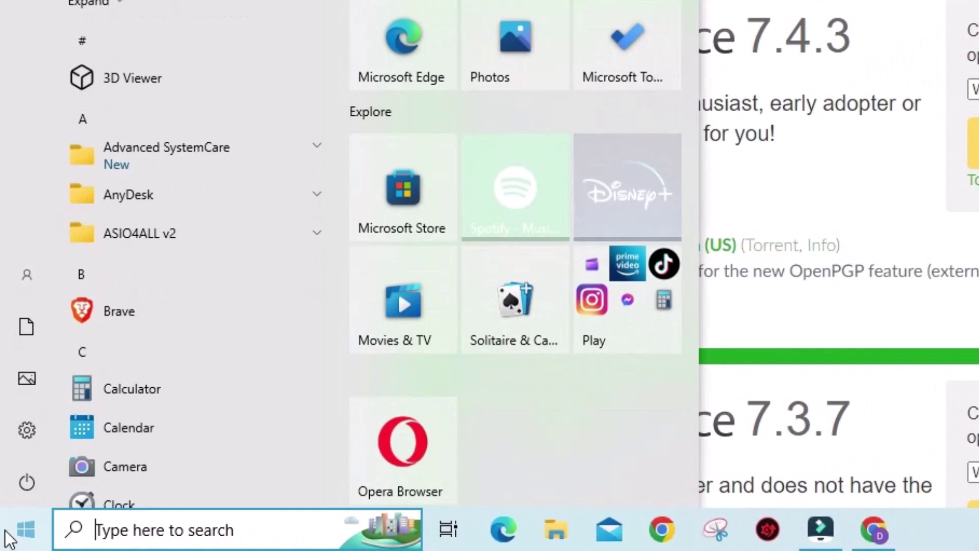
Find This PC via taskbar search and check its Properties to confirm 64-bit Windows 10 Home
{"action": "left_click", "coordinate": [125, 536]}
{"action": "type", "text": "thi"}
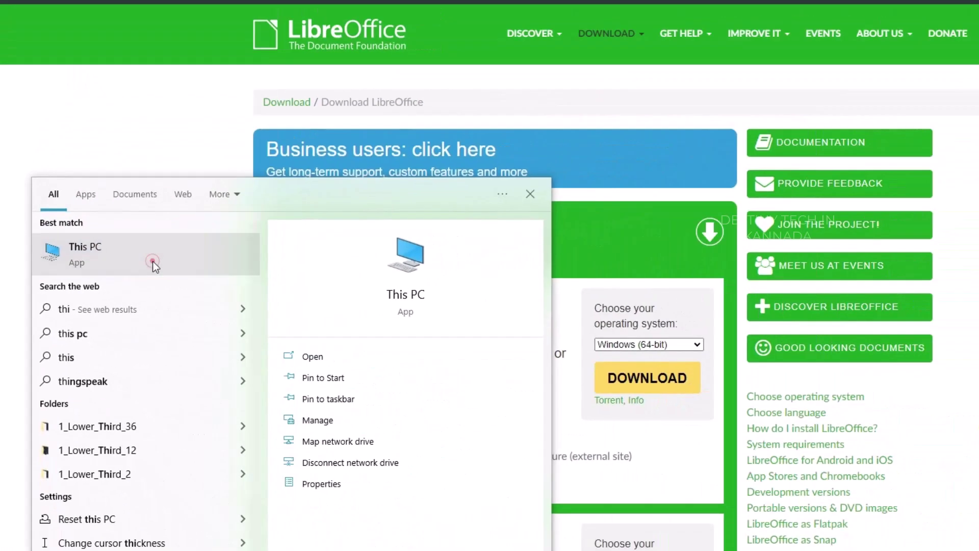
{"action": "left_click", "coordinate": [245, 243]}
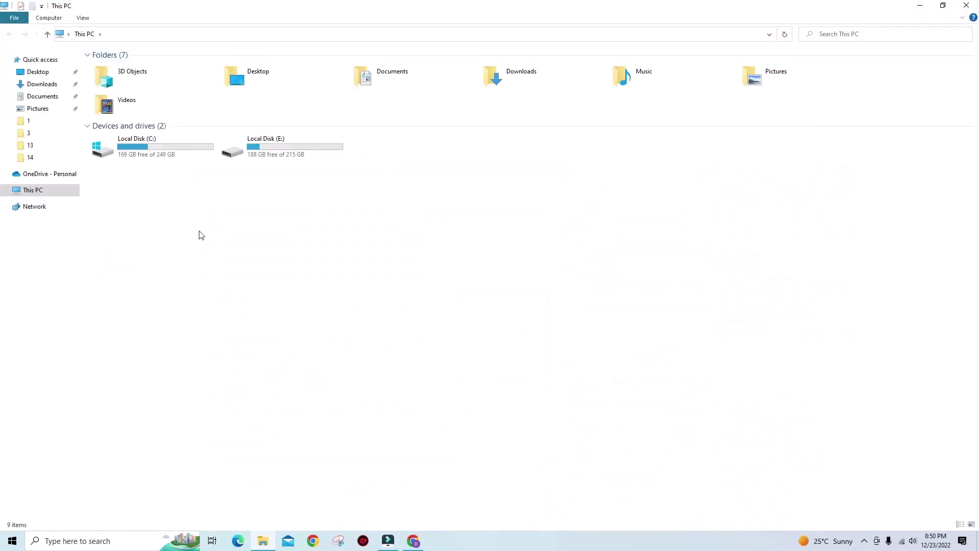
{"action": "right_click", "coordinate": [199, 235]}
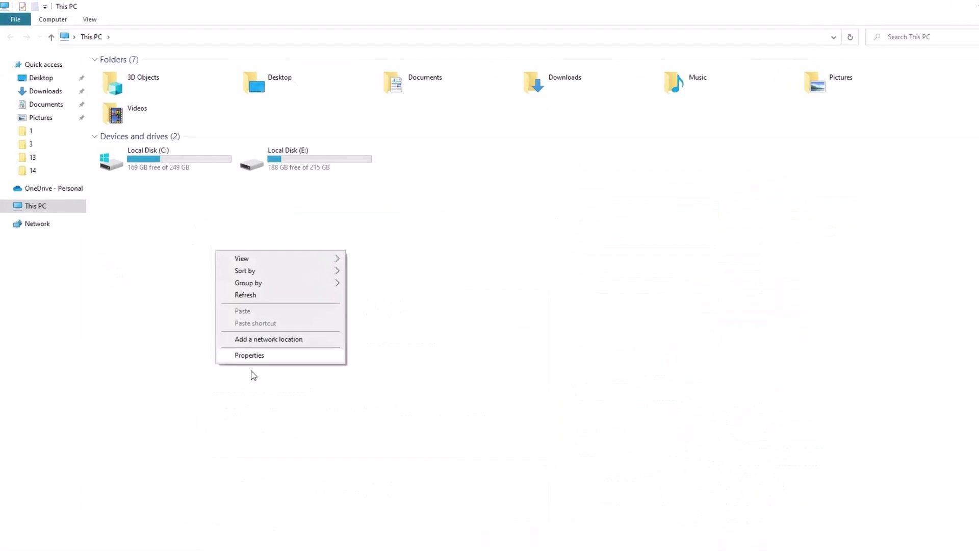
{"action": "left_click", "coordinate": [350, 485]}
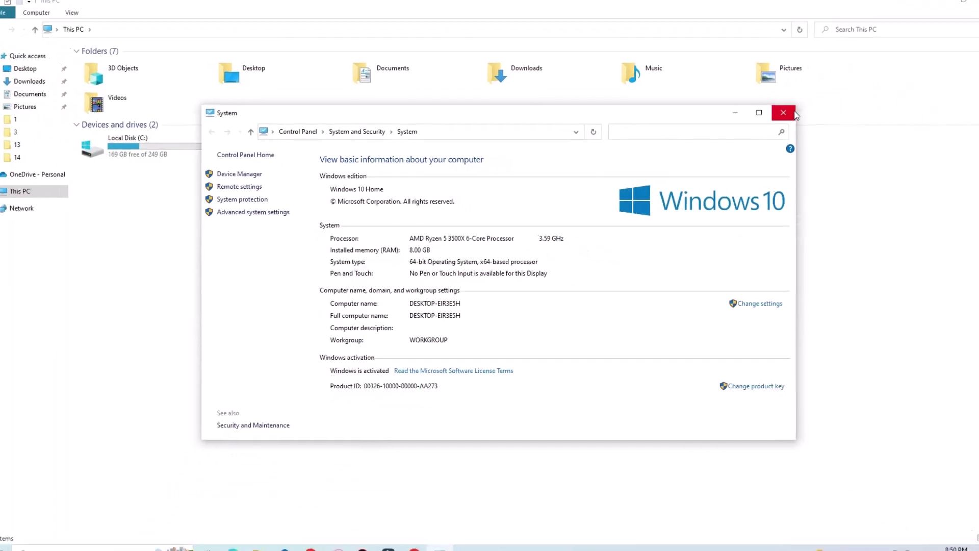
{"action": "left_click", "coordinate": [918, 97]}
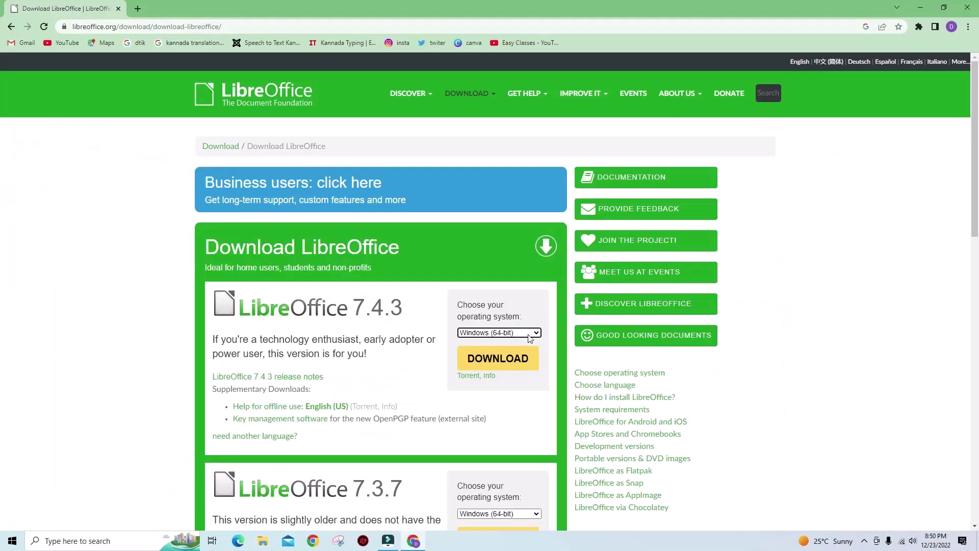
Keep Windows (64-bit) and download the LibreOffice_7.4.3_Win_x64.msi installer
{"action": "left_click", "coordinate": [529, 339]}
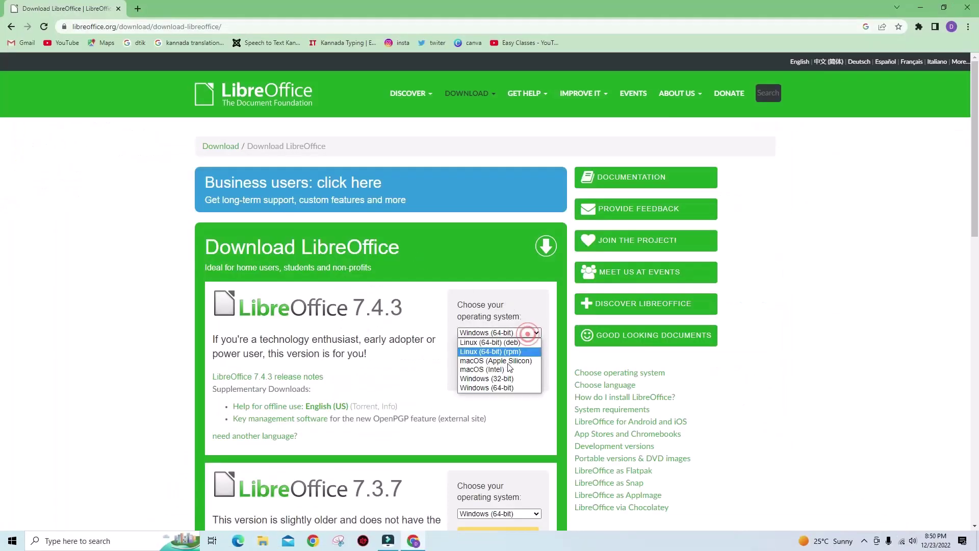
{"action": "left_click", "coordinate": [510, 387]}
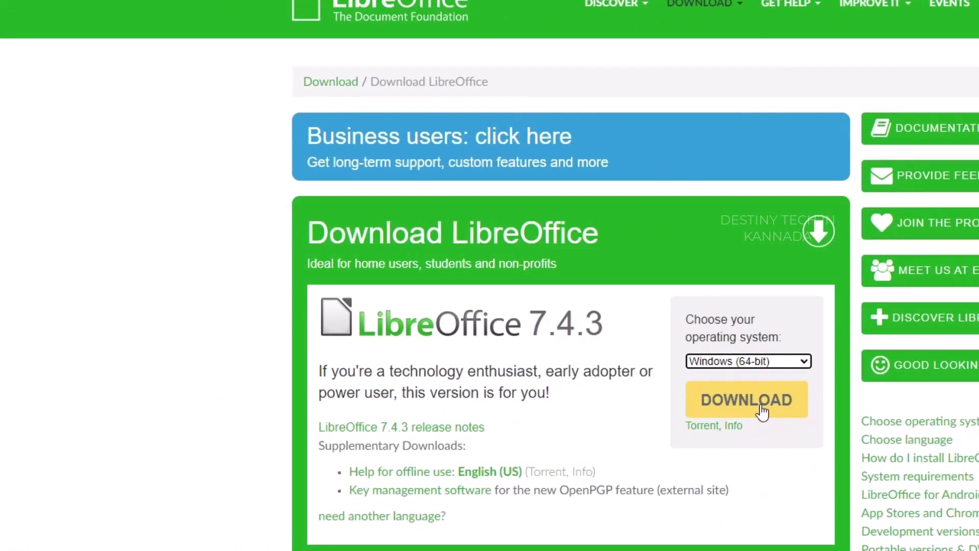
{"action": "left_click", "coordinate": [762, 410]}
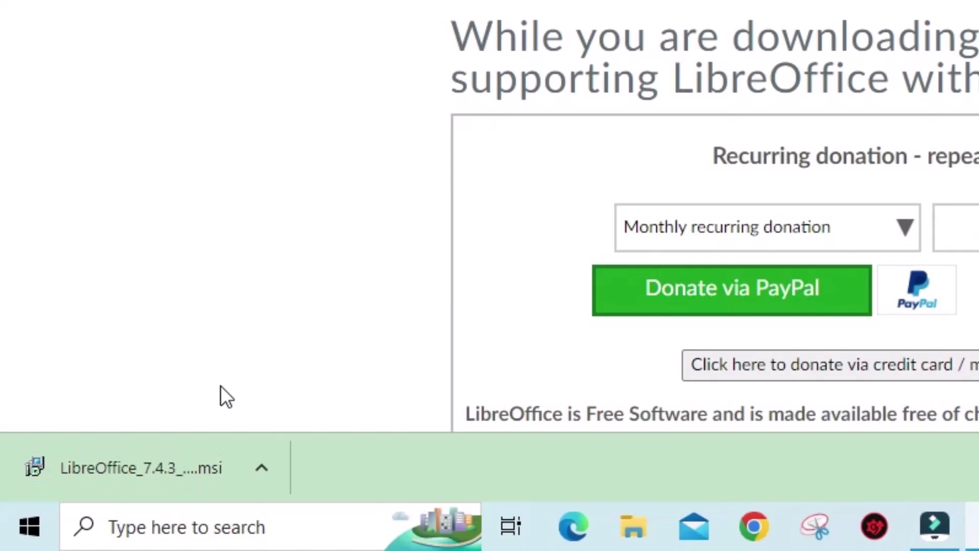
Locate LibreOffice_7.4.3_Win_x64 in the Downloads folder and start its installation
{"action": "left_click", "coordinate": [272, 468]}
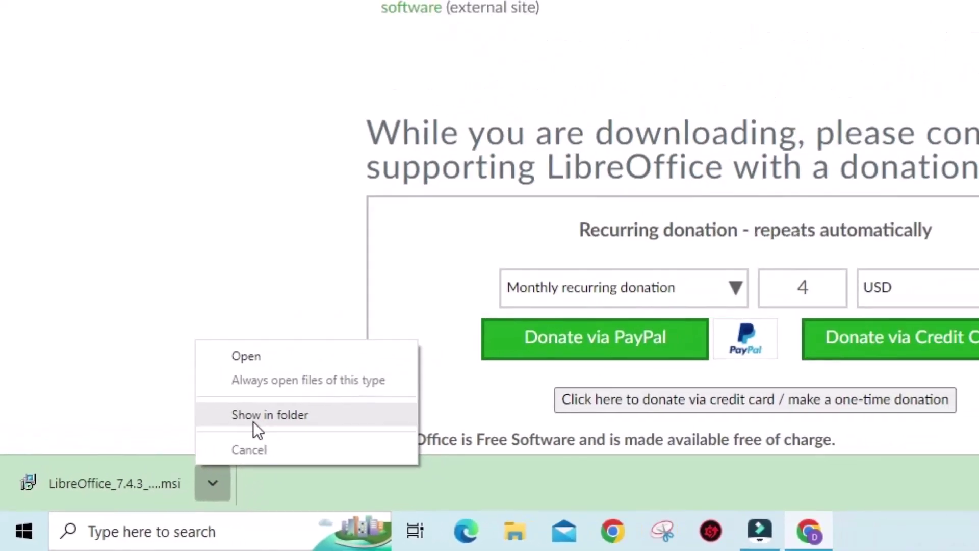
{"action": "left_click", "coordinate": [311, 391]}
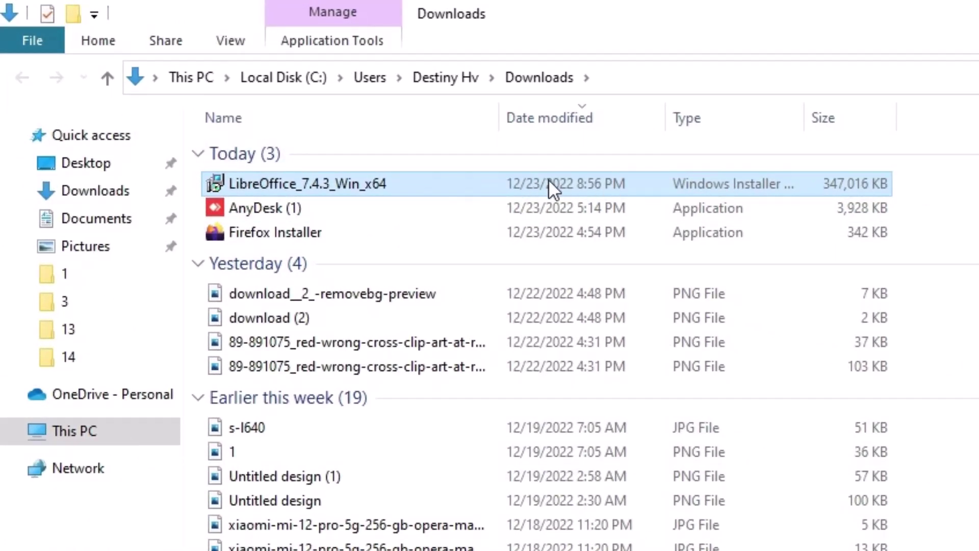
{"action": "double_click", "coordinate": [331, 184]}
{"action": "right_click", "coordinate": [332, 184]}
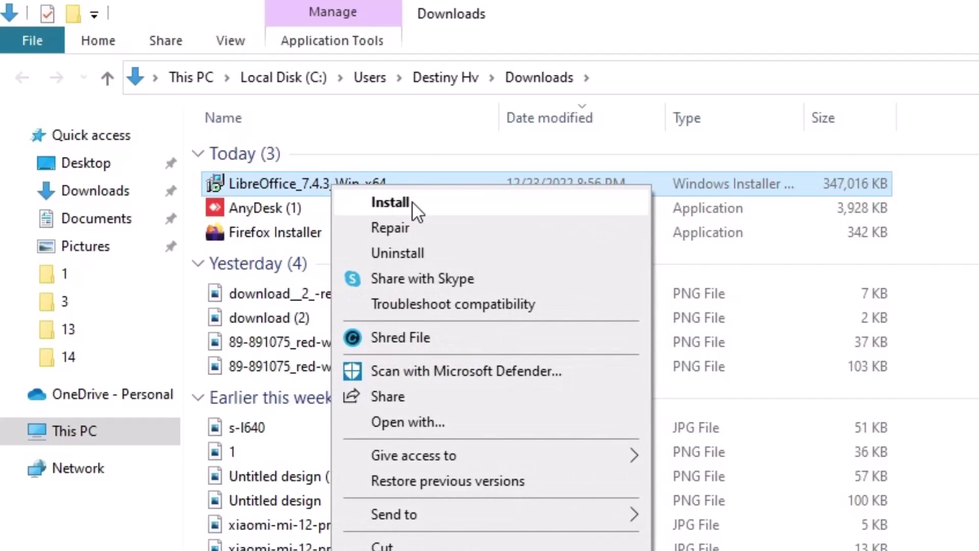
{"action": "left_click", "coordinate": [389, 203]}
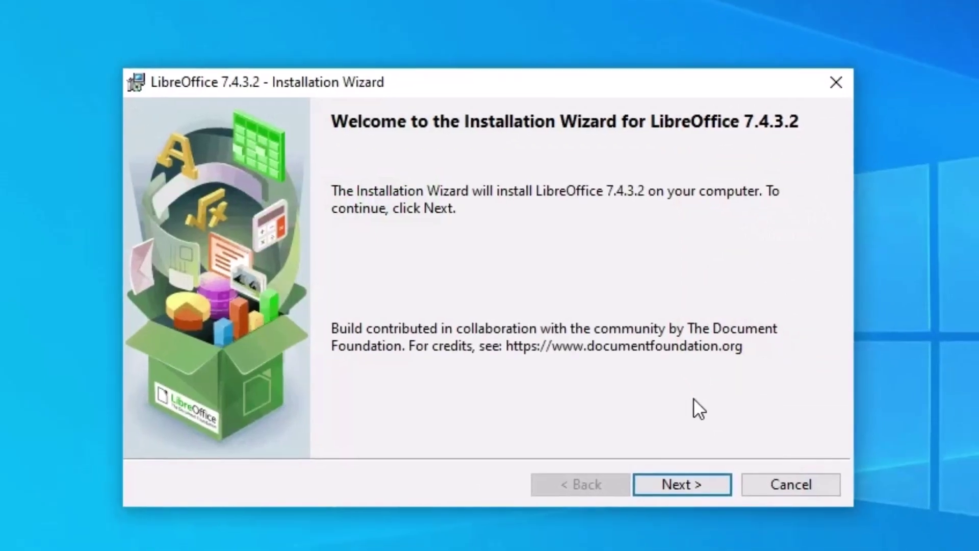
Install LibreOffice 7.4.3.2 with Typical setup and a desktop shortcut, then close the wizard
{"action": "left_click", "coordinate": [673, 476]}
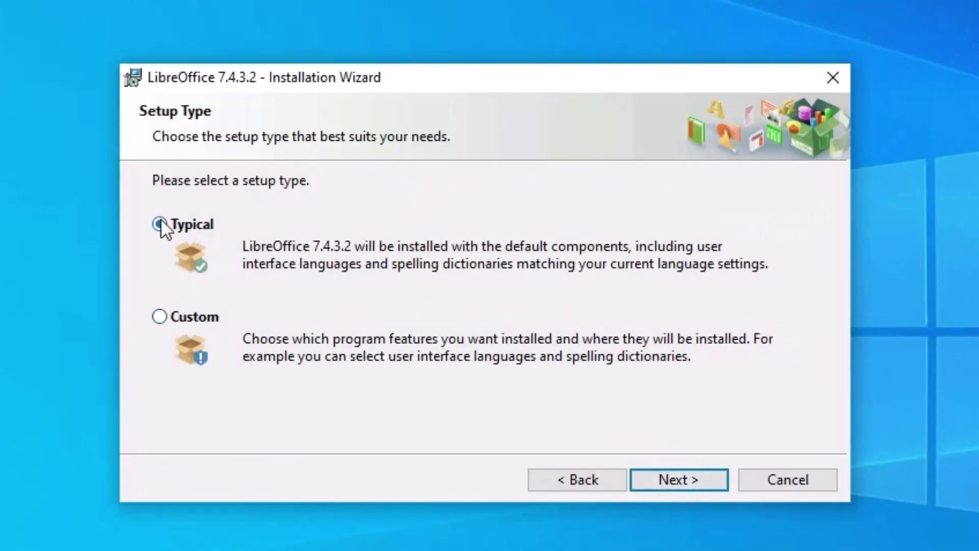
{"action": "left_click", "coordinate": [678, 482]}
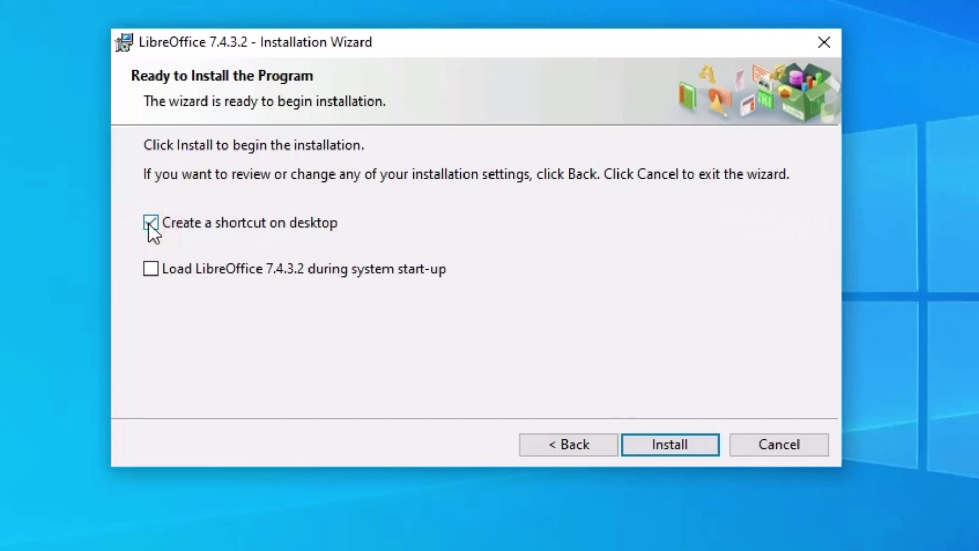
{"action": "left_click", "coordinate": [664, 447]}
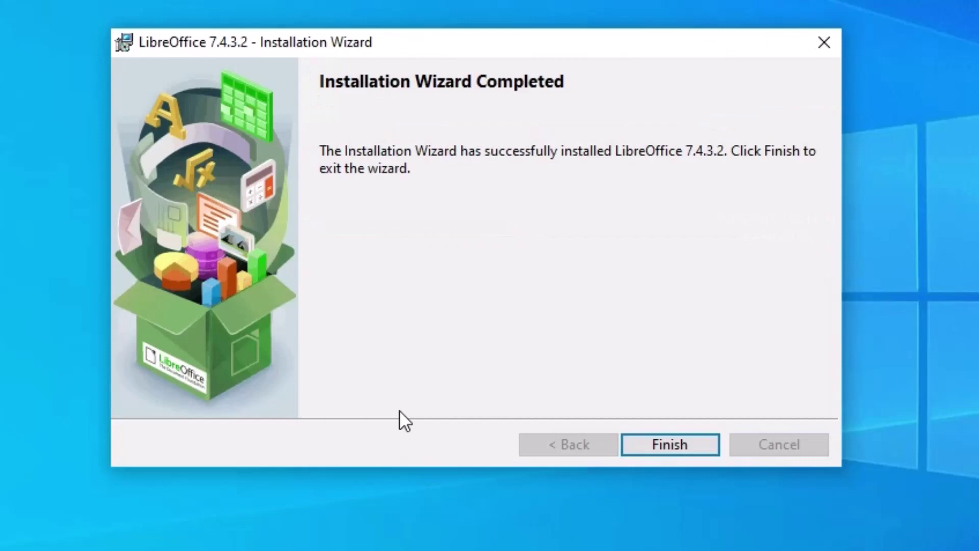
{"action": "left_click", "coordinate": [644, 443]}
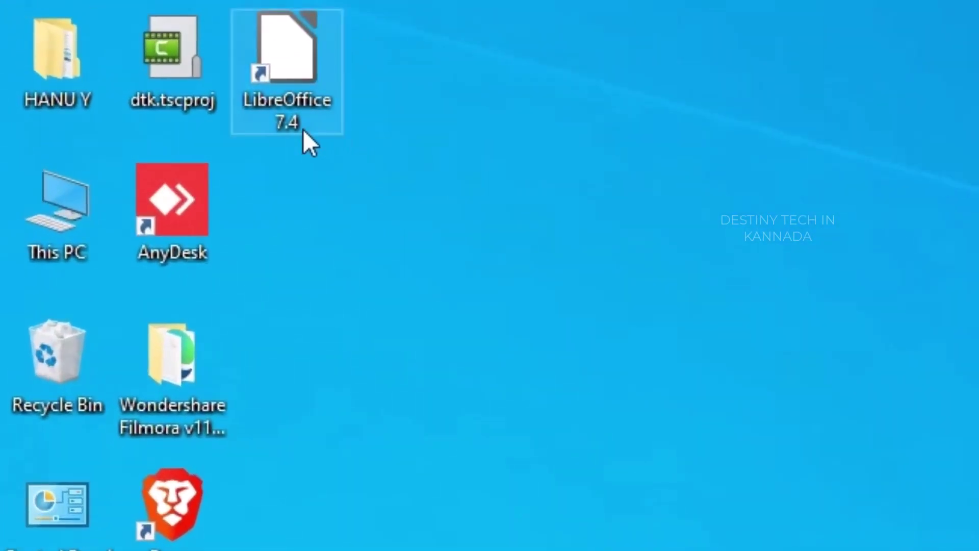
Launch LibreOffice 7.4 from its desktop shortcut and create a new Writer document
{"action": "double_click", "coordinate": [300, 101]}
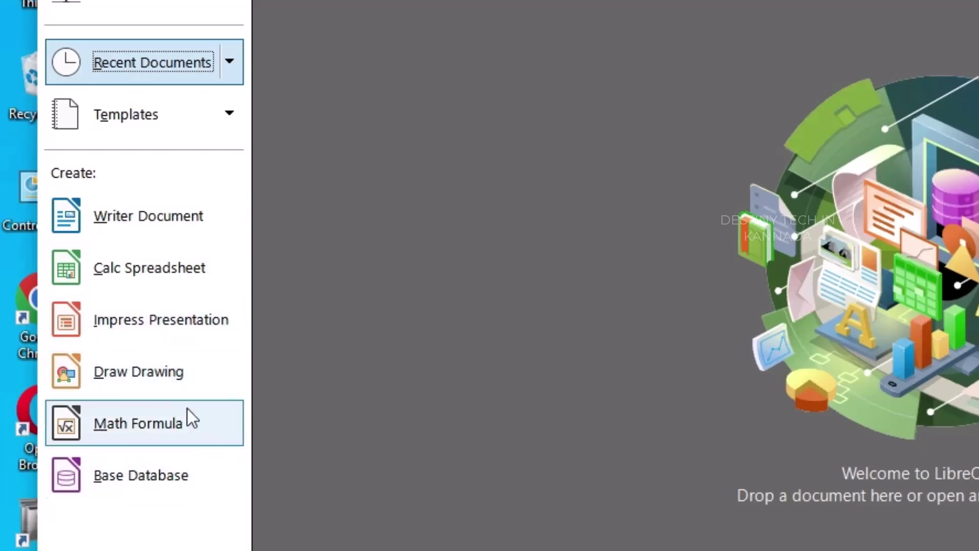
{"action": "left_click", "coordinate": [151, 221]}
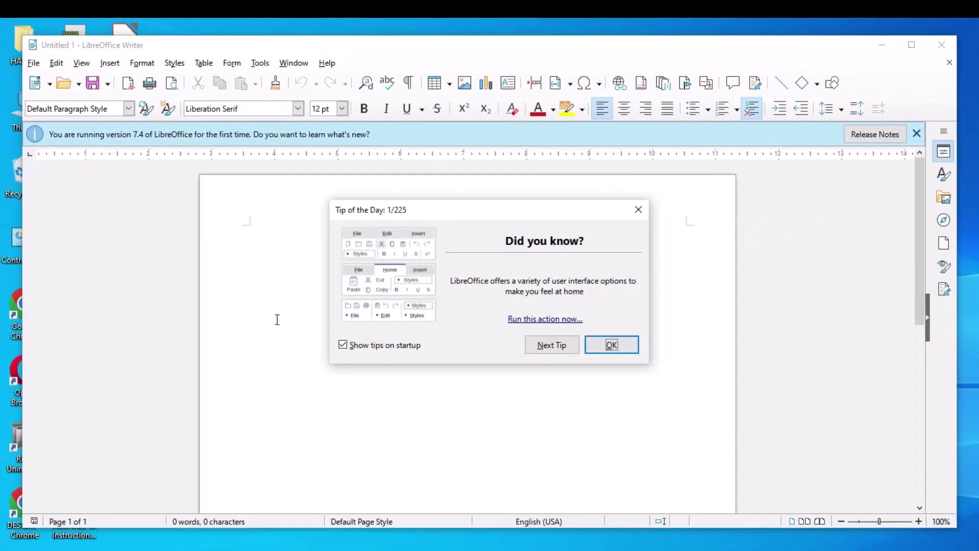
Dismiss Tip of the Day and type 'rgdfzhfdh' on the document's first line
{"action": "left_click", "coordinate": [613, 345]}
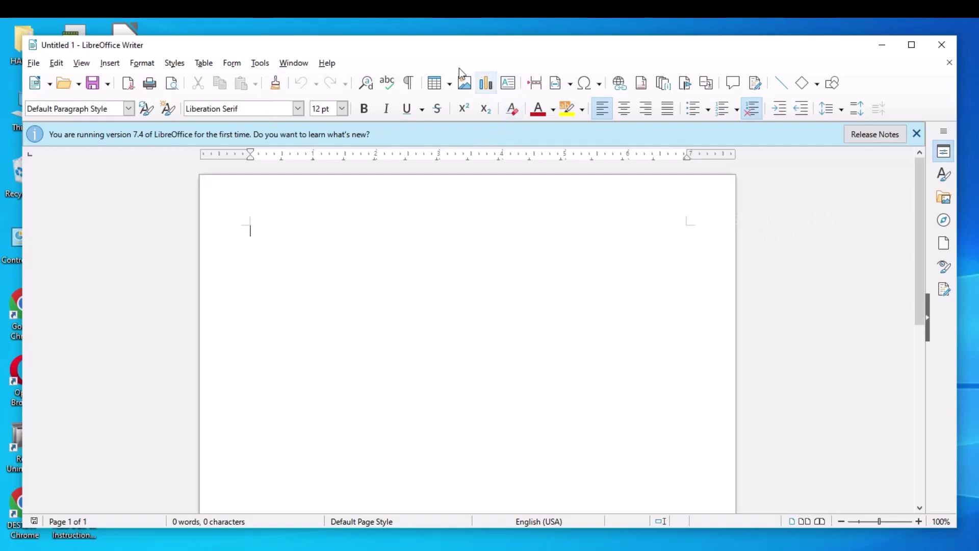
{"action": "type", "text": "rgdfzhfdh"}
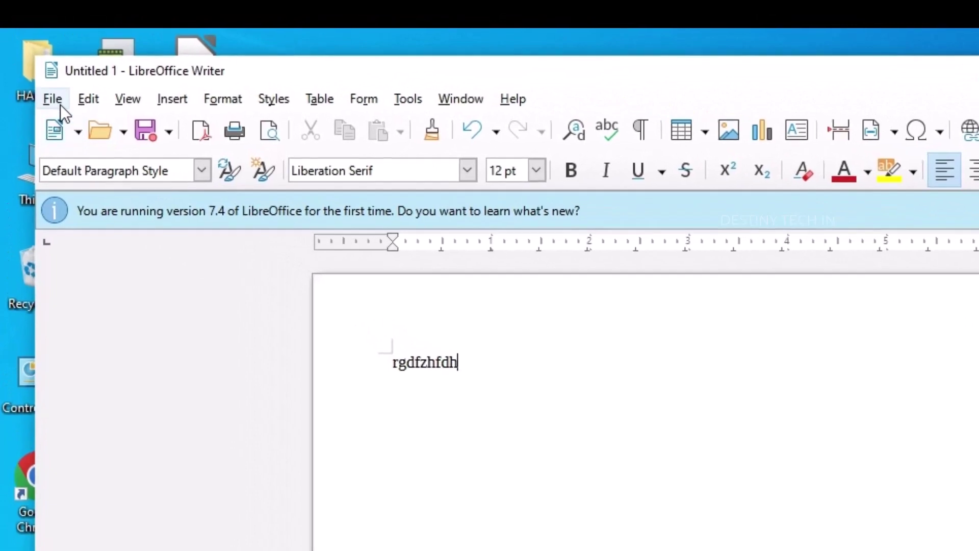
{"action": "left_click", "coordinate": [53, 99]}
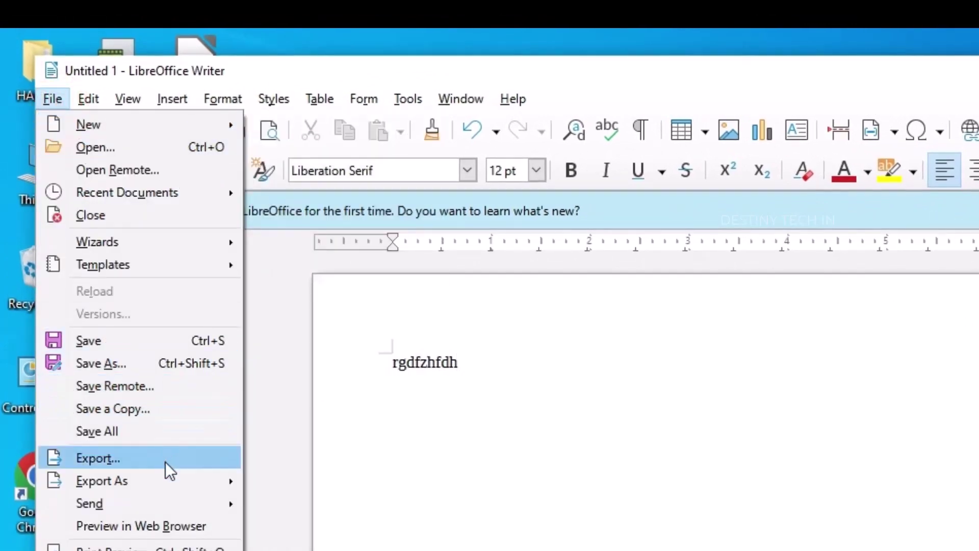
Review the PDF and EPUB options under File > Export As, then close the menu
{"action": "mouse_move", "coordinate": [166, 476]}
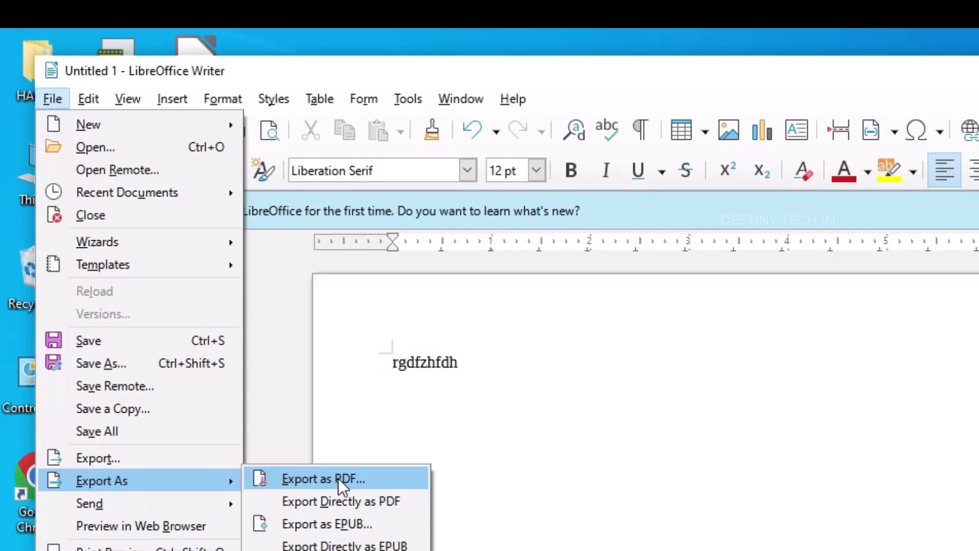
{"action": "left_click", "coordinate": [579, 447]}
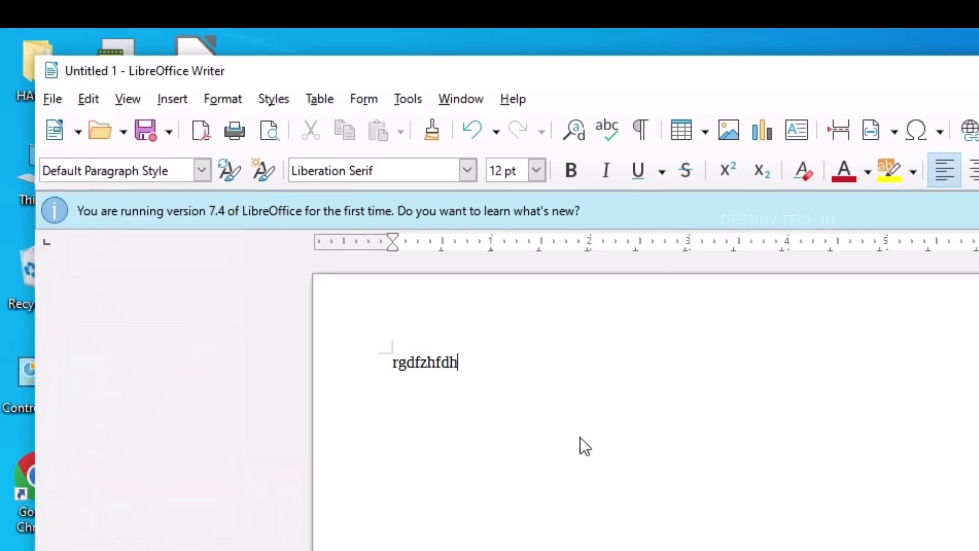